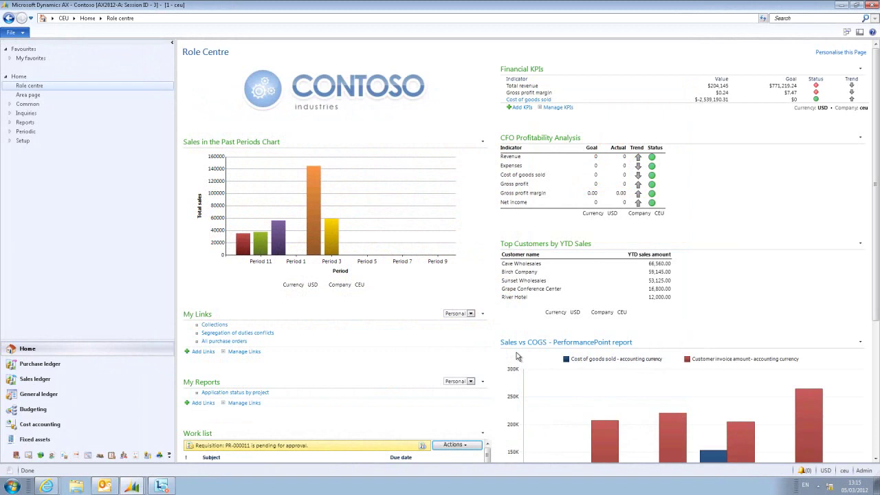
Go to Purchase ledger and open the All purchase orders list.
left_click(53, 367)
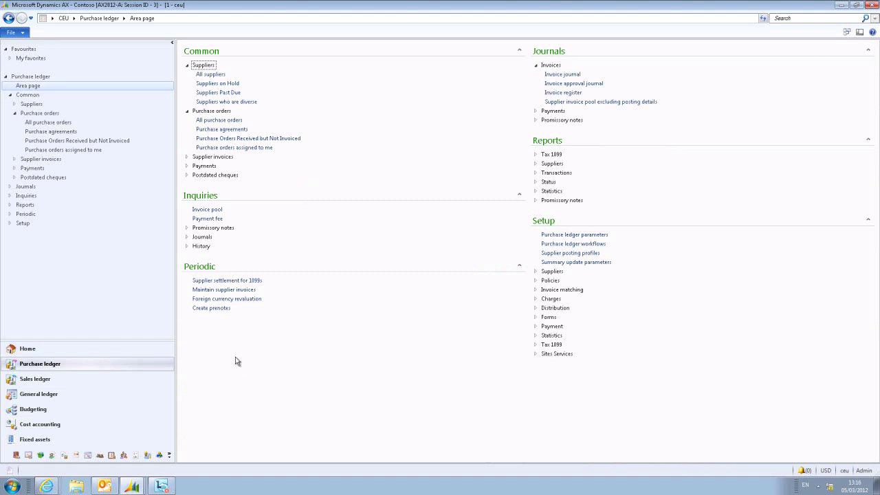
left_click(234, 119)
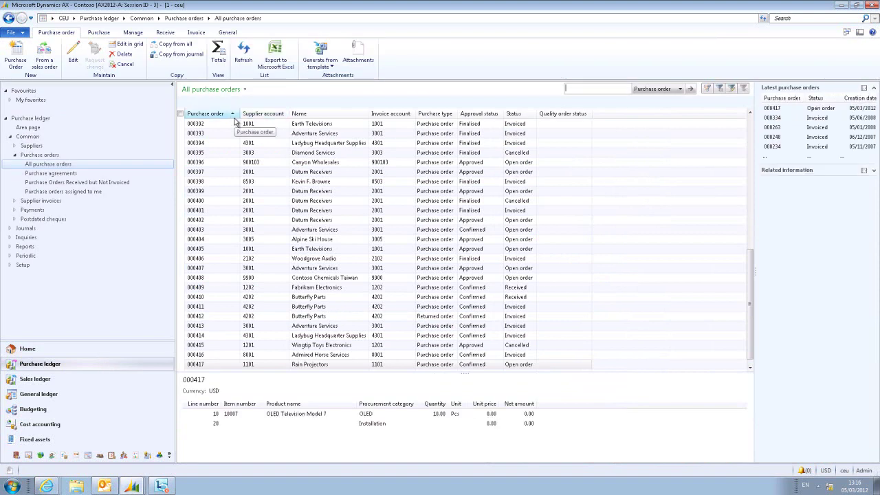
Create purchase order 000418 for supplier 1102 Snow Projectors, transferring the supplier's information.
left_click(15, 60)
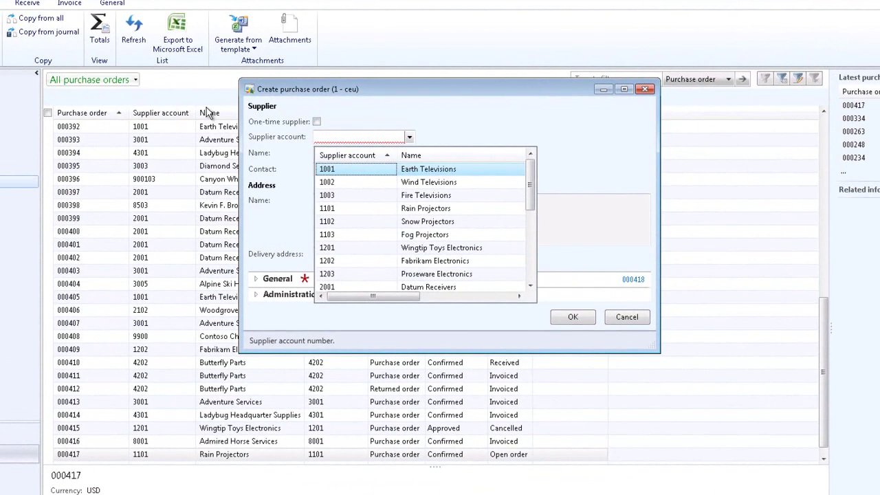
left_click(425, 222)
left_click(401, 335)
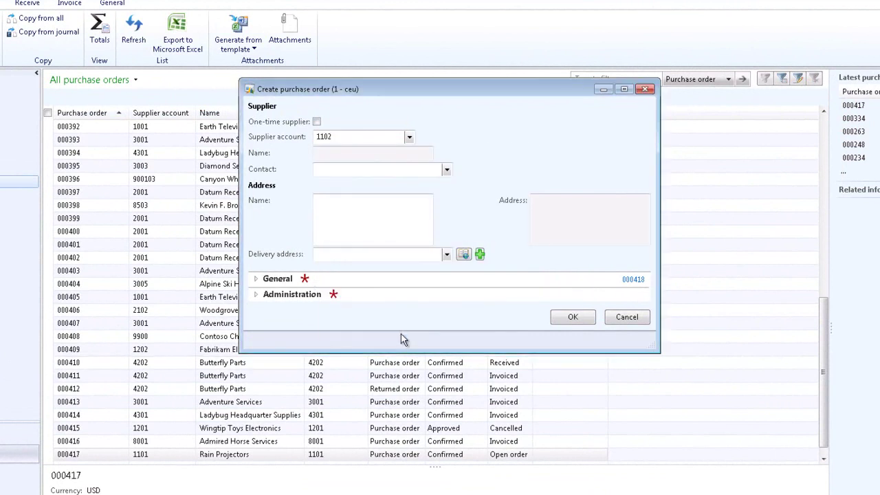
left_click(574, 320)
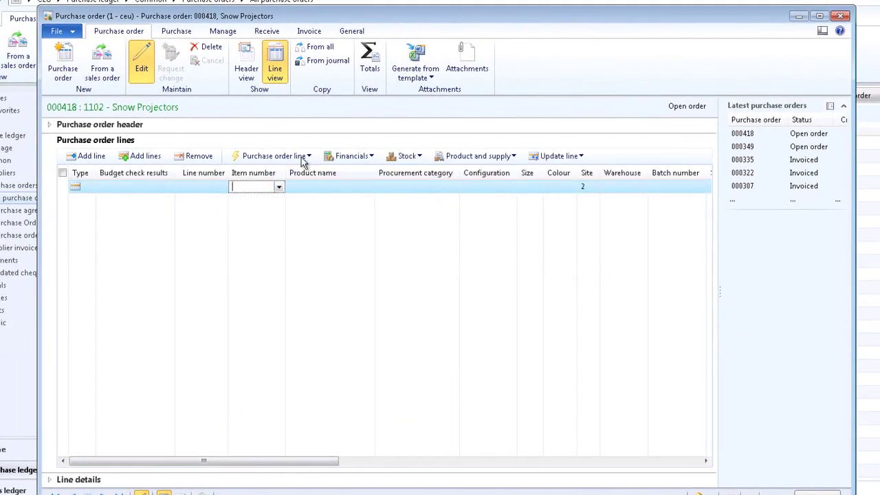
Add a line for item 10000 LCD Monitor Model 1, size 01, warehouse 21, quantity 10.
left_click(279, 188)
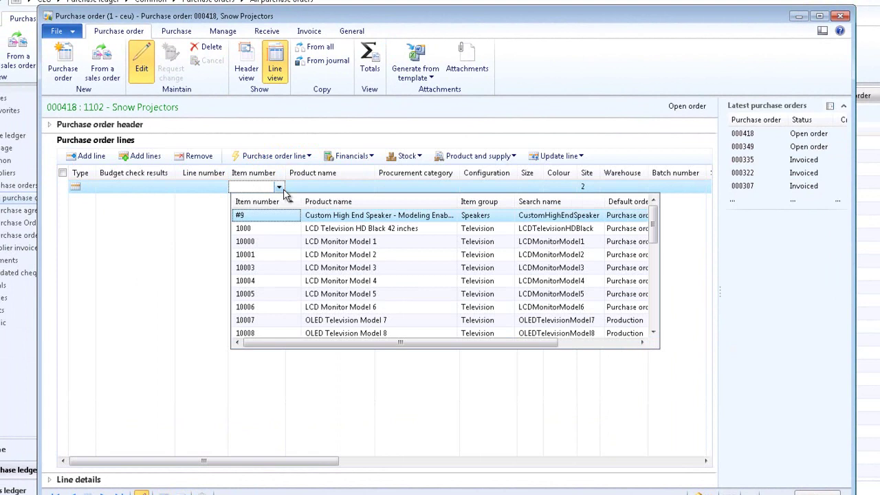
left_click(316, 242)
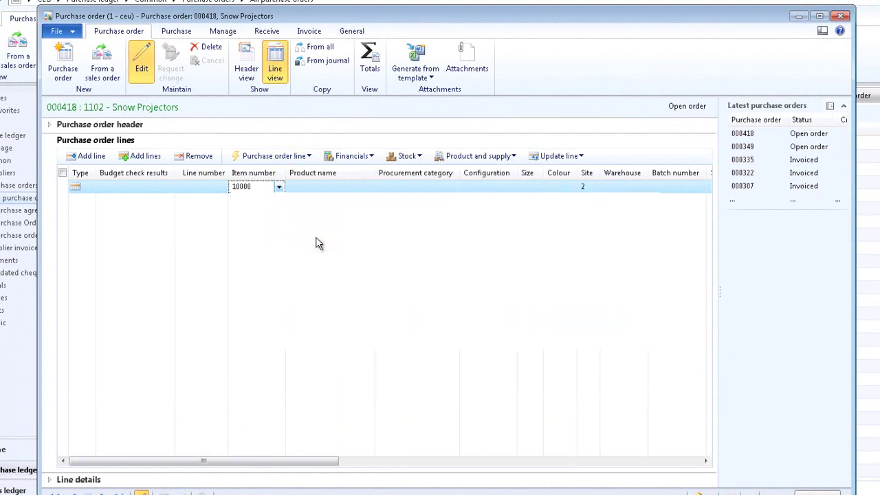
key("Tab")
key("Tab")
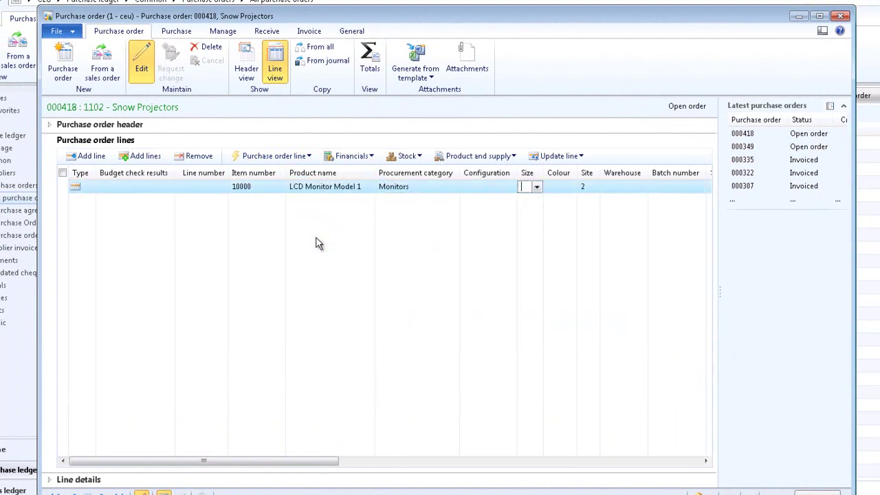
left_click(535, 186)
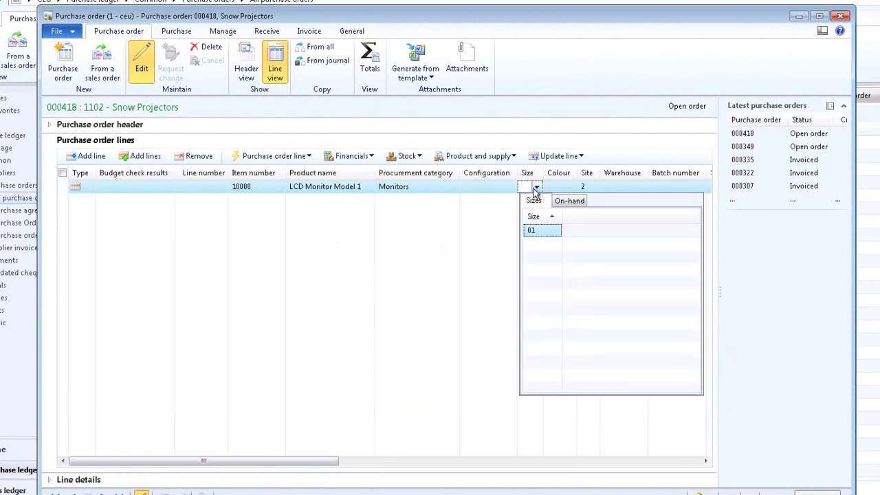
left_click(533, 230)
key("Tab")
key("Tab")
key("Tab")
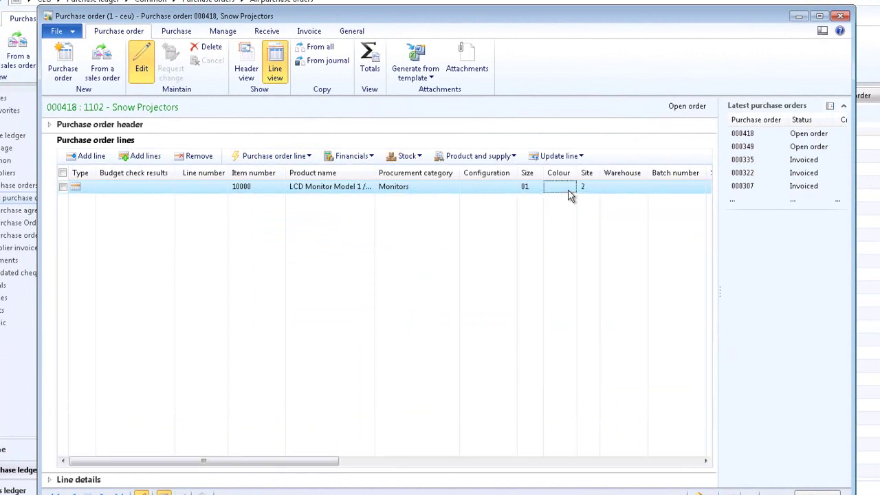
type("21")
key("Tab")
key("Tab")
key("Tab")
type("10")
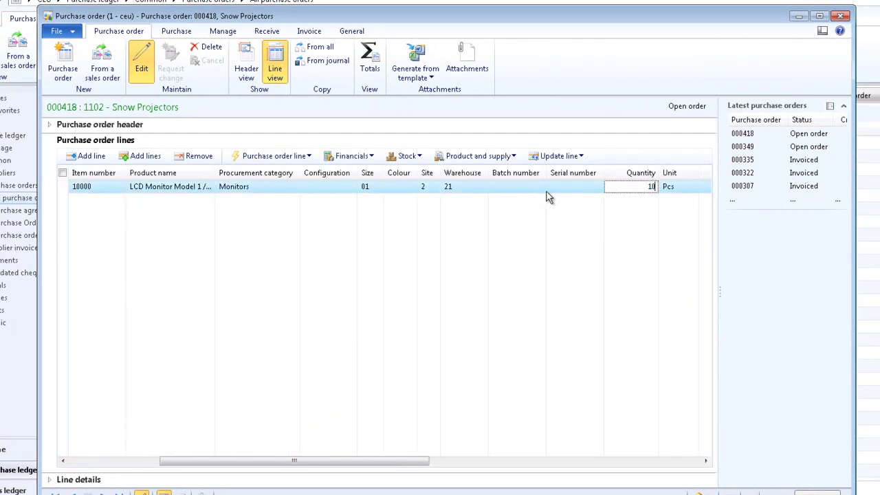
key("Tab")
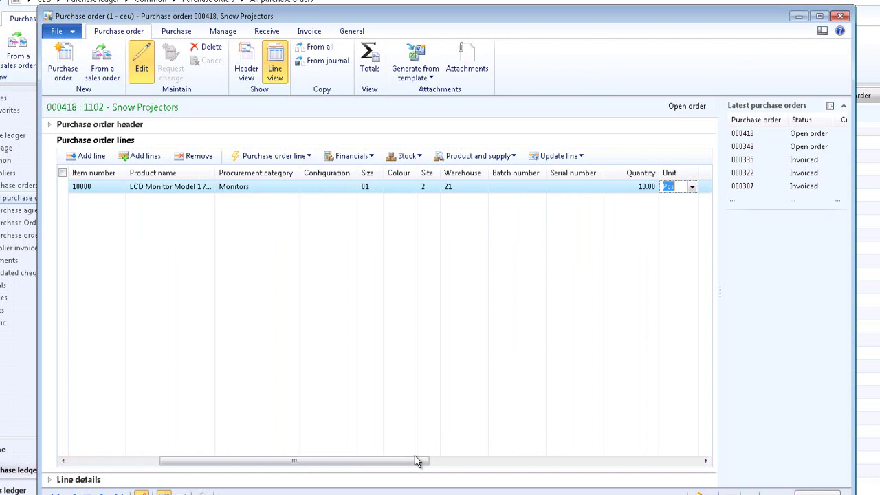
left_click_drag(415, 456, 196, 422)
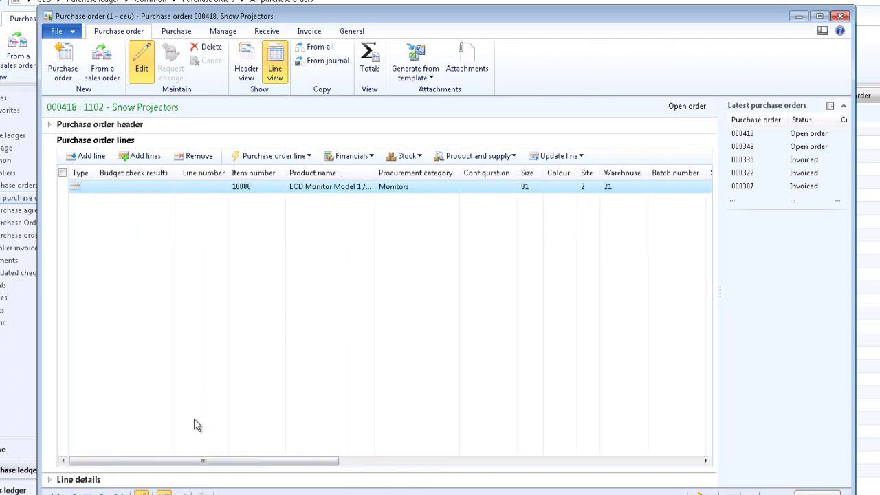
Run budget checking on the order line and confirm it passes.
left_click(376, 156)
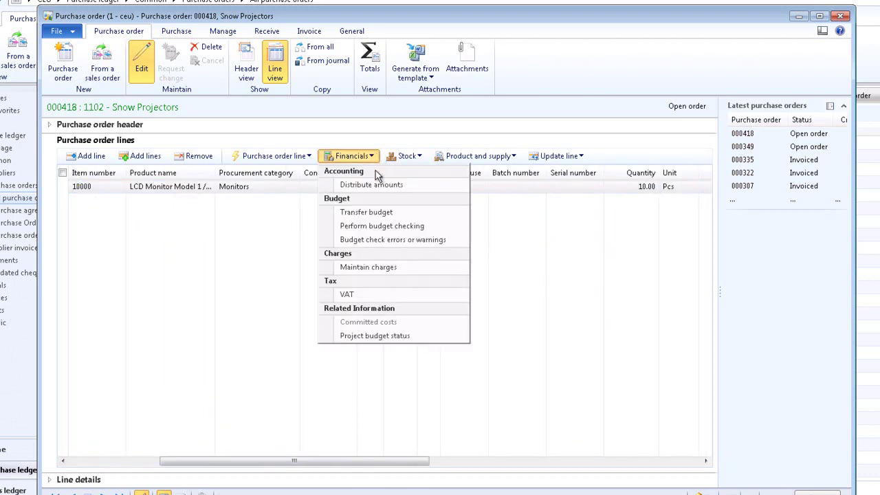
left_click(374, 226)
left_click_drag(350, 456, 251, 477)
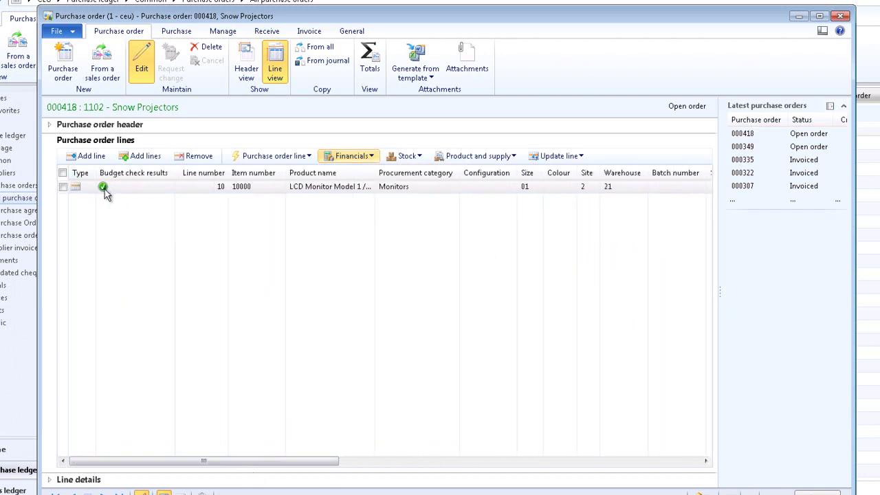
Confirm purchase order 000418 from the Purchase tab.
mouse_move(104, 193)
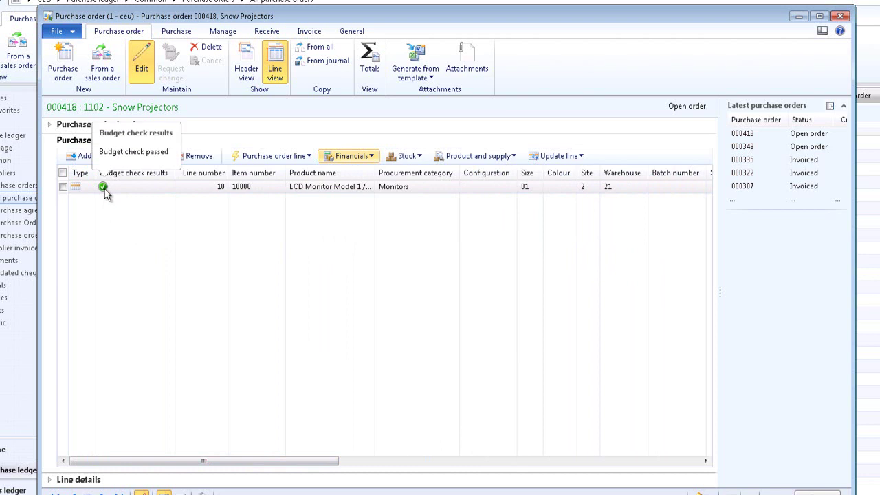
left_click(176, 31)
left_click(426, 61)
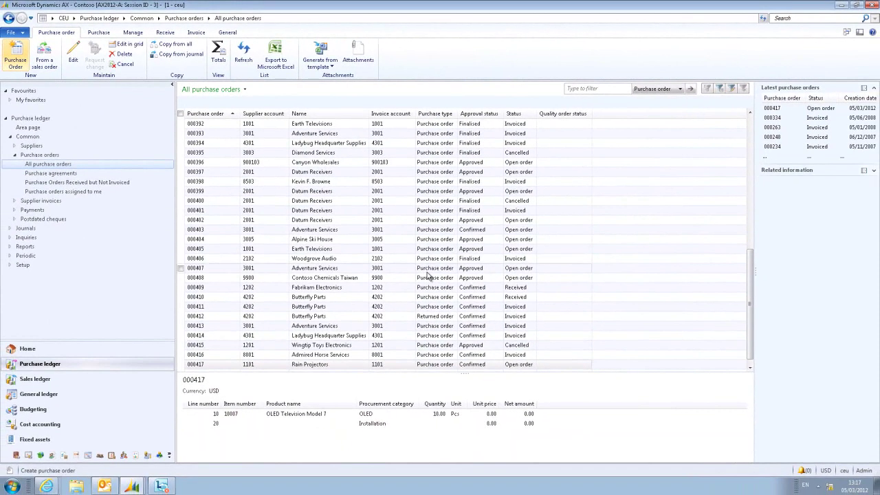
Collapse the purchase order shortcuts and open the Budgeting area page.
left_click(15, 155)
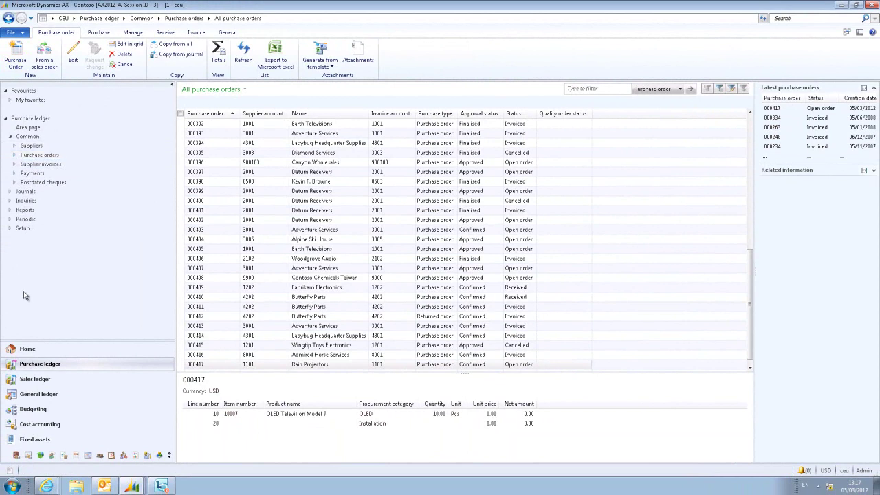
left_click(39, 413)
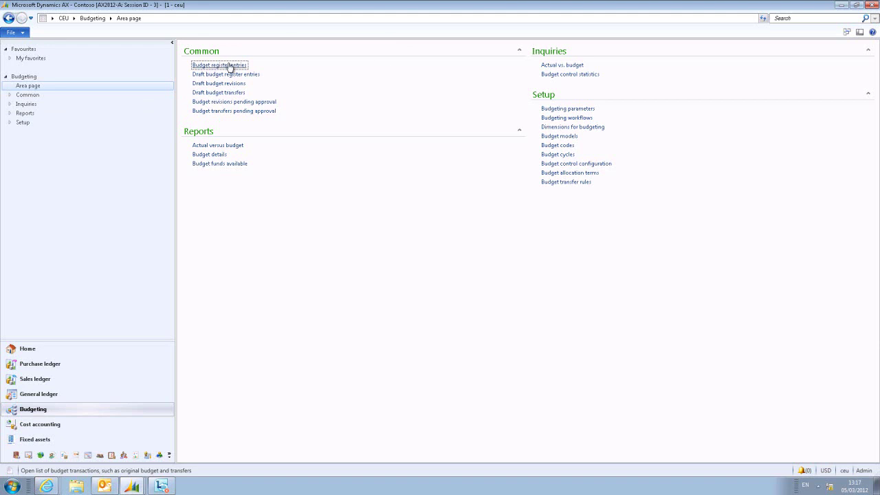
left_click(230, 65)
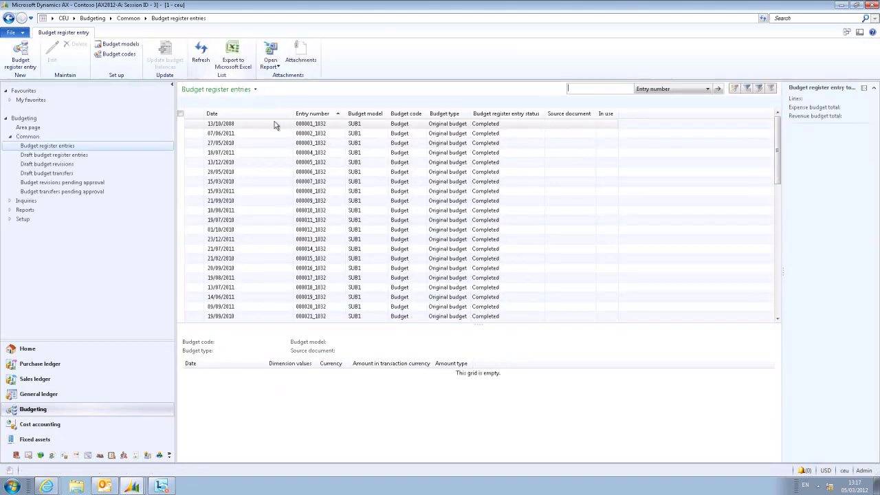
left_click(315, 185)
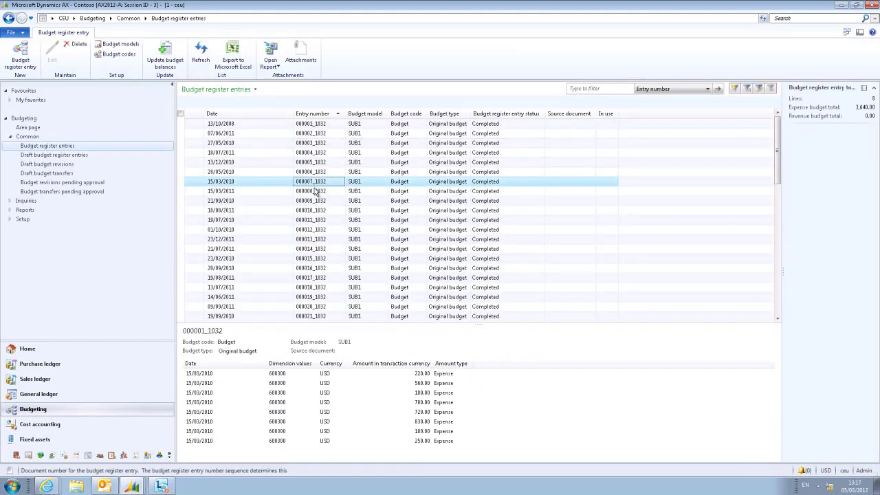
left_click(318, 249)
left_click(323, 278)
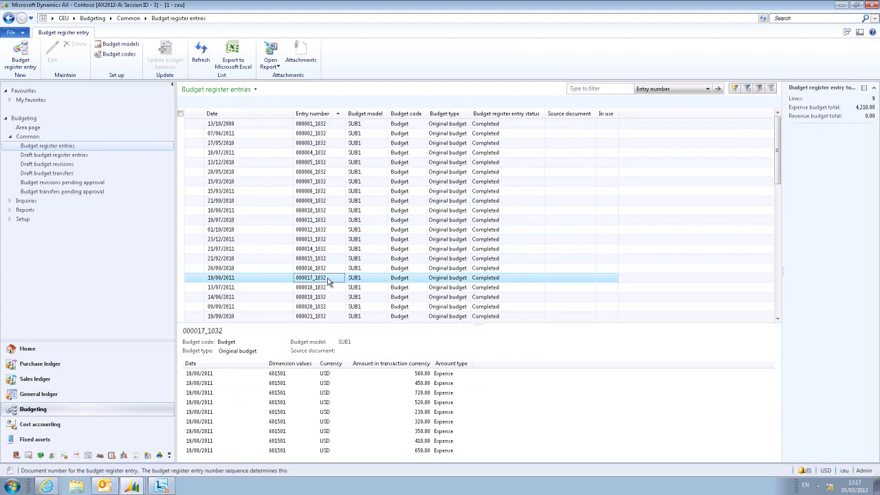
left_click(26, 128)
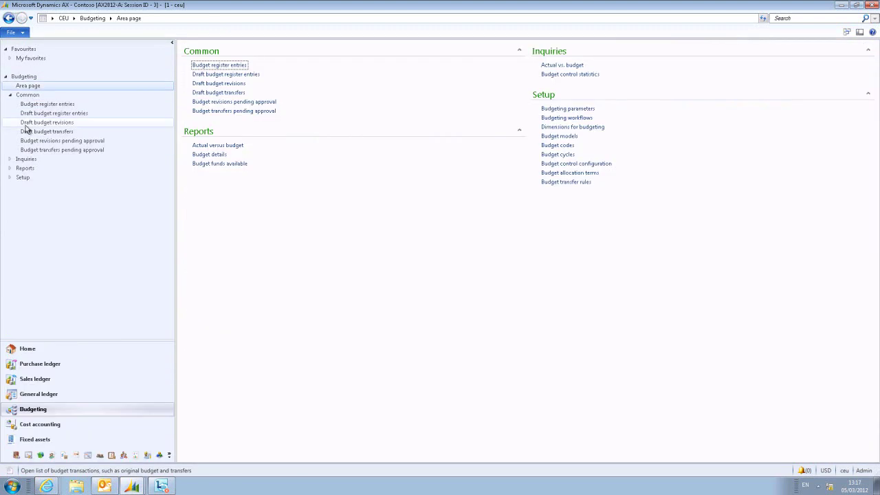
Show budget control statistics for budget cycle FY10 and dimension value 606300, widening the window.
left_click(576, 75)
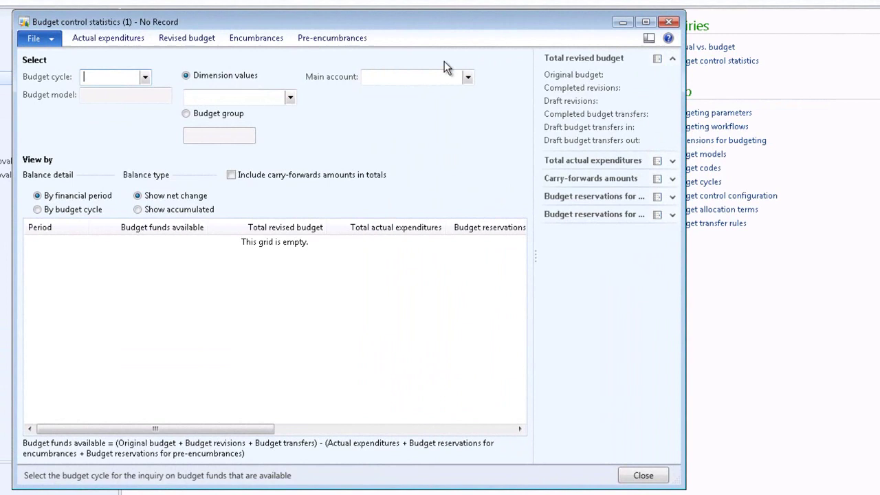
left_click(144, 77)
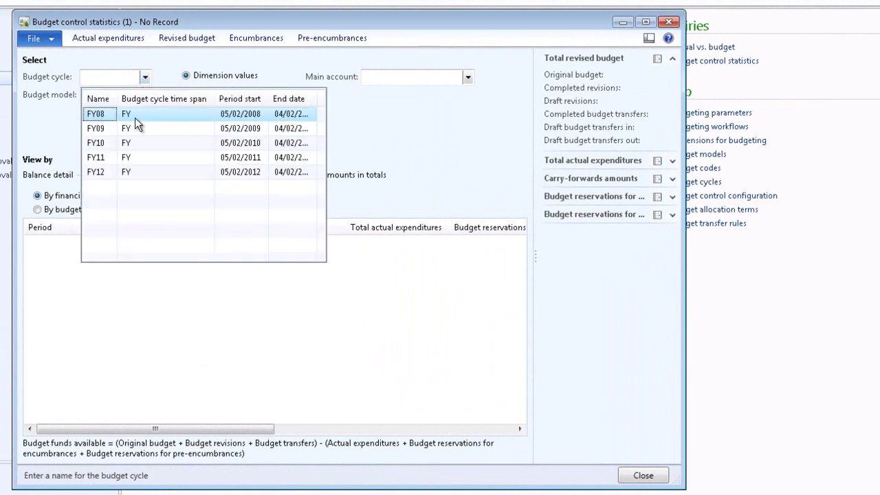
left_click(103, 142)
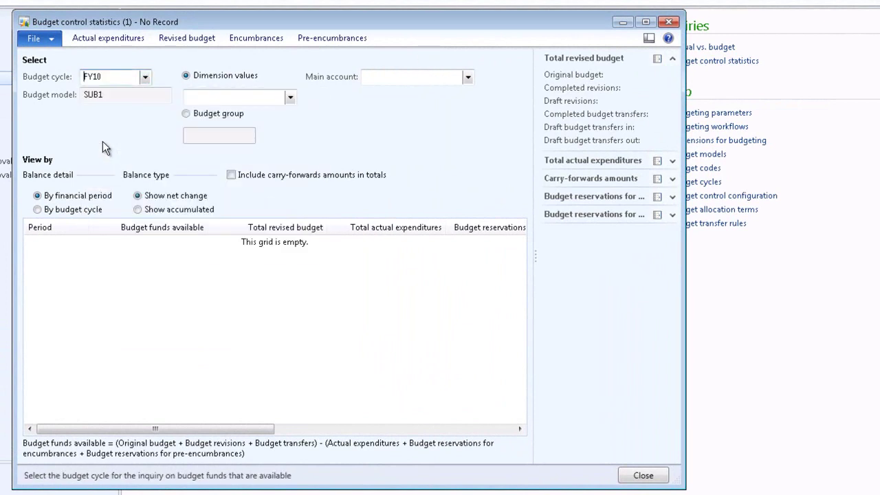
left_click(117, 95)
left_click(189, 97)
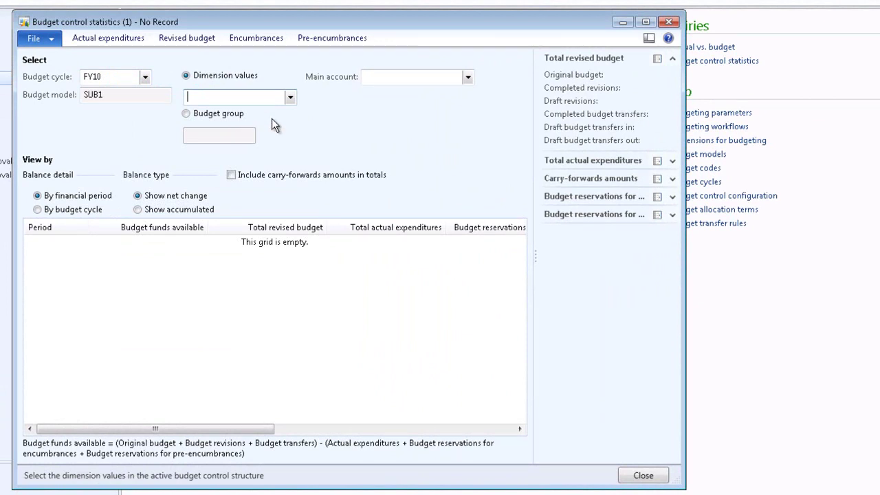
type("606300")
key("Tab")
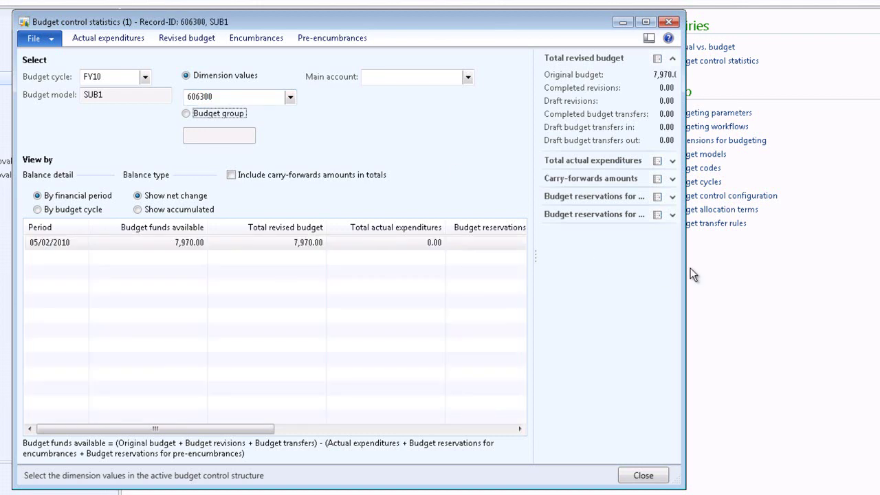
left_click_drag(683, 273, 878, 273)
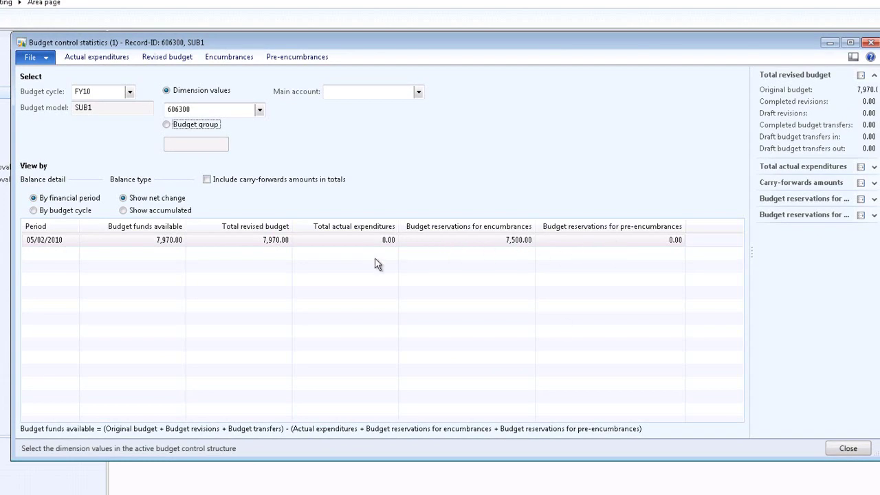
Review the 7,500.00 encumbrance reservation 000396 in the Encumbrances details, then close them.
left_click(230, 57)
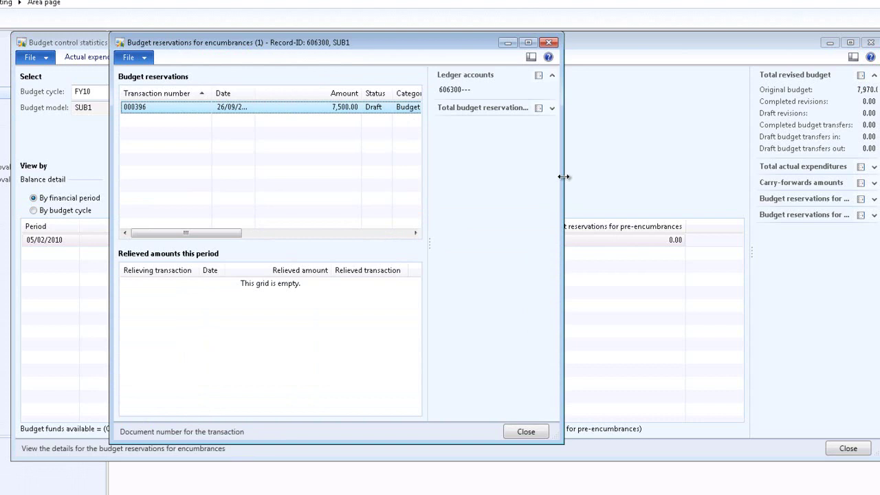
left_click_drag(563, 176, 669, 165)
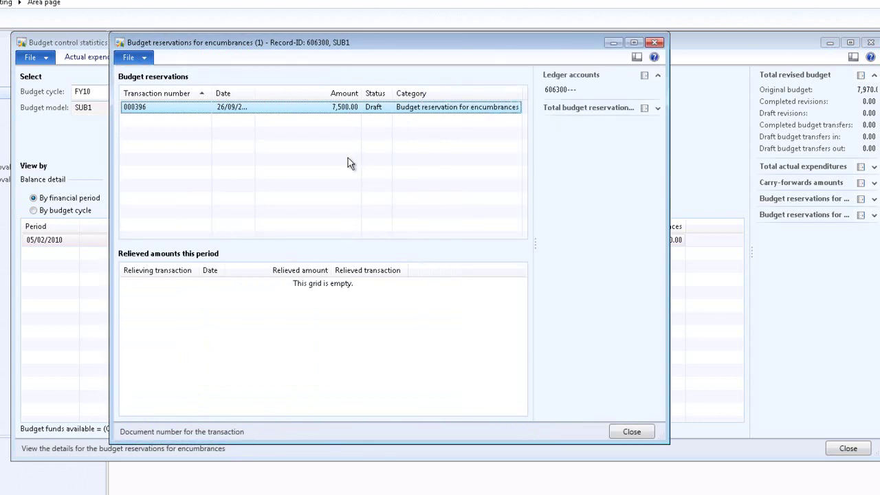
left_click(320, 114)
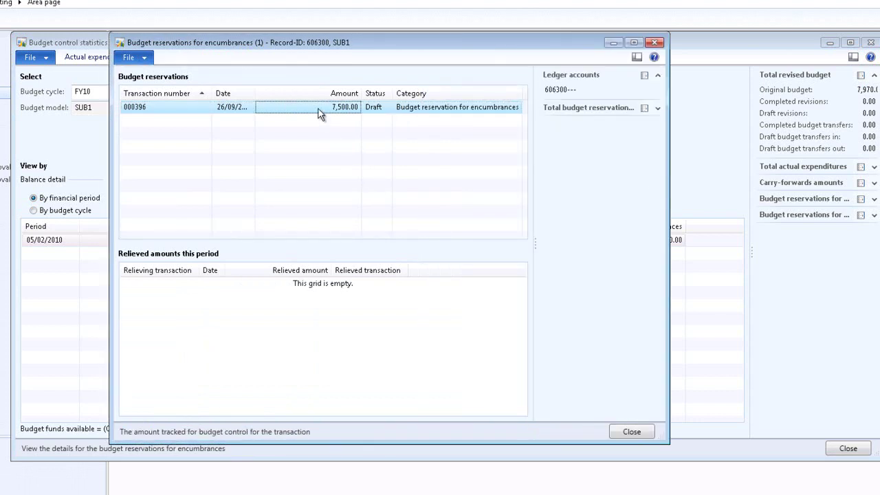
left_click(615, 430)
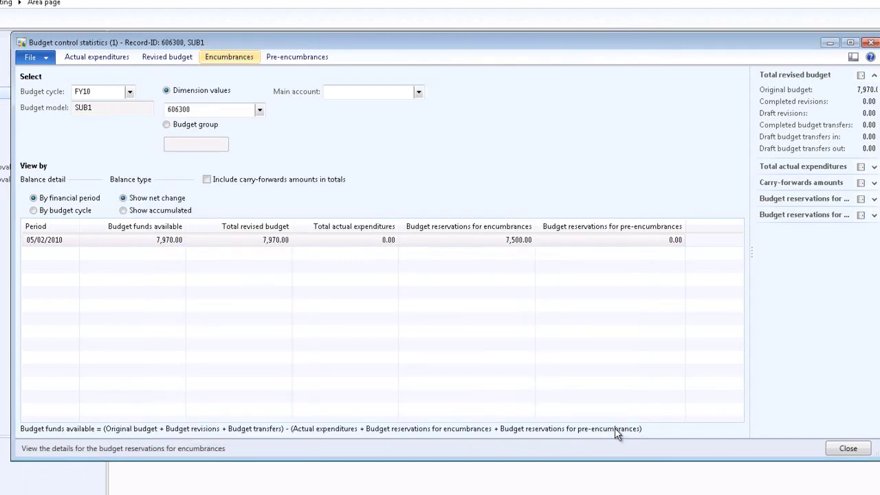
Expand the actual expenditures, carry-forwards and both budget reservation summaries.
left_click(874, 168)
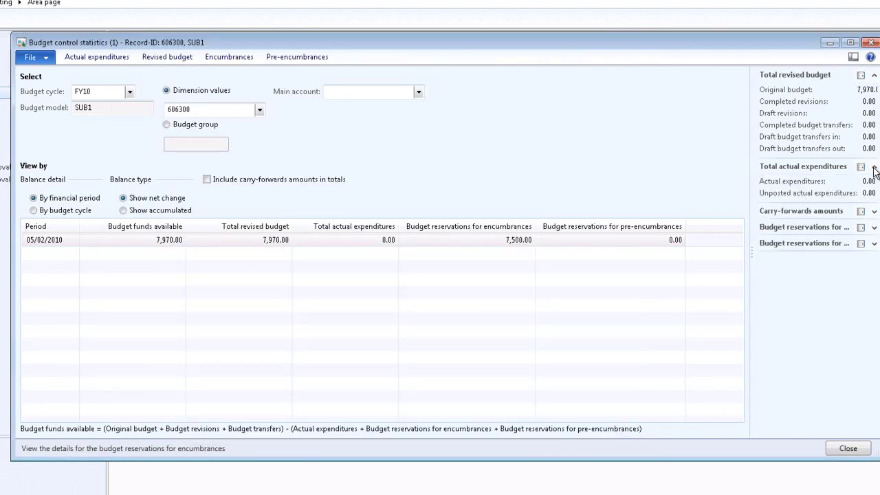
left_click(875, 211)
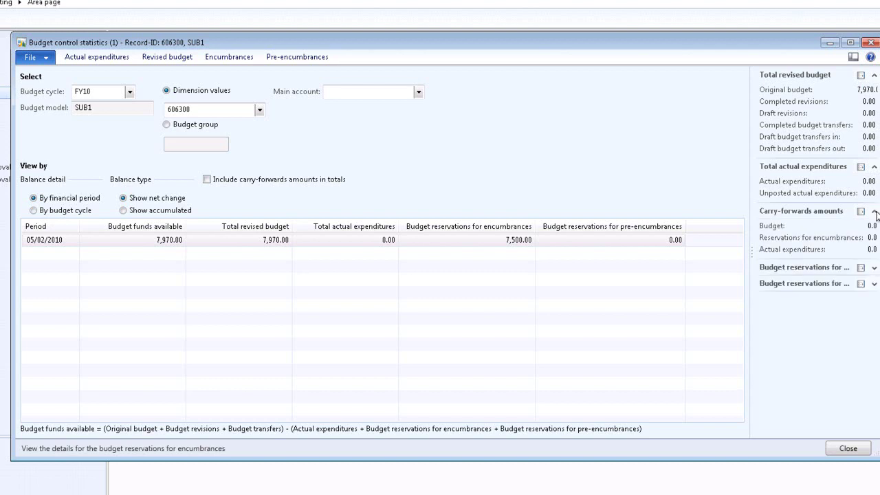
left_click(874, 267)
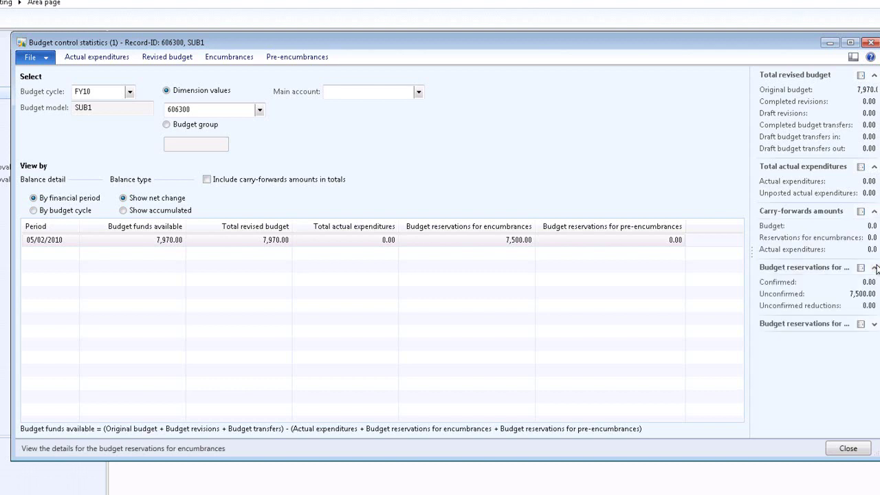
left_click(875, 324)
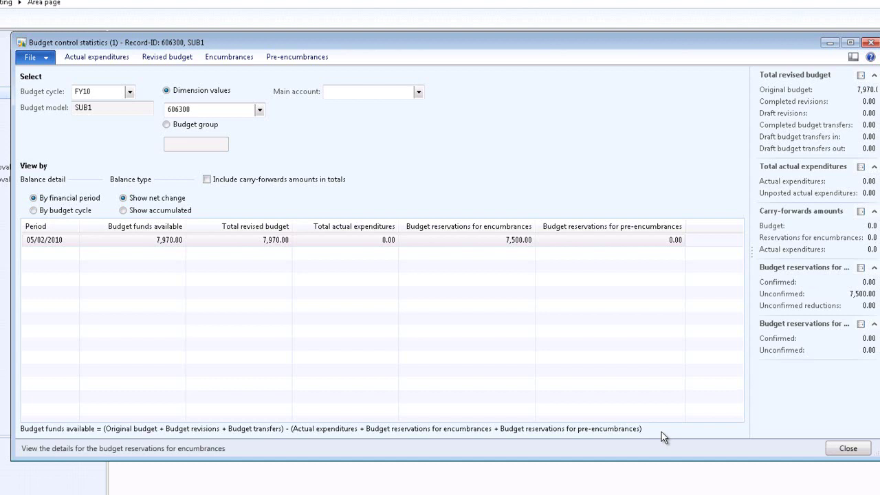